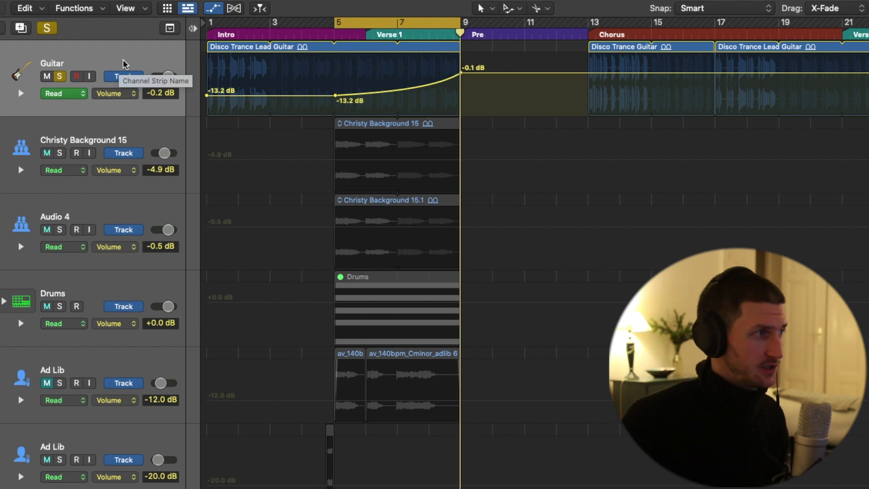
Step: Reopen the Guitar track's automation parameter list and browse its plug-in submenus
click(135, 95)
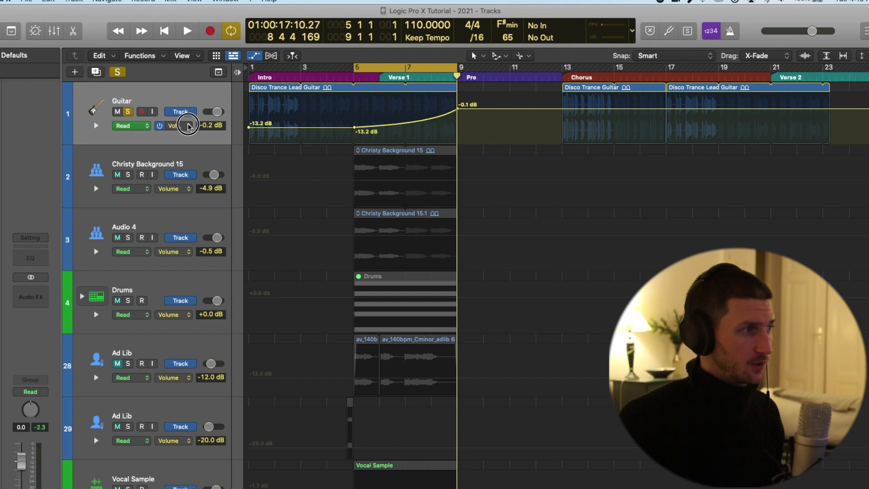
click(187, 126)
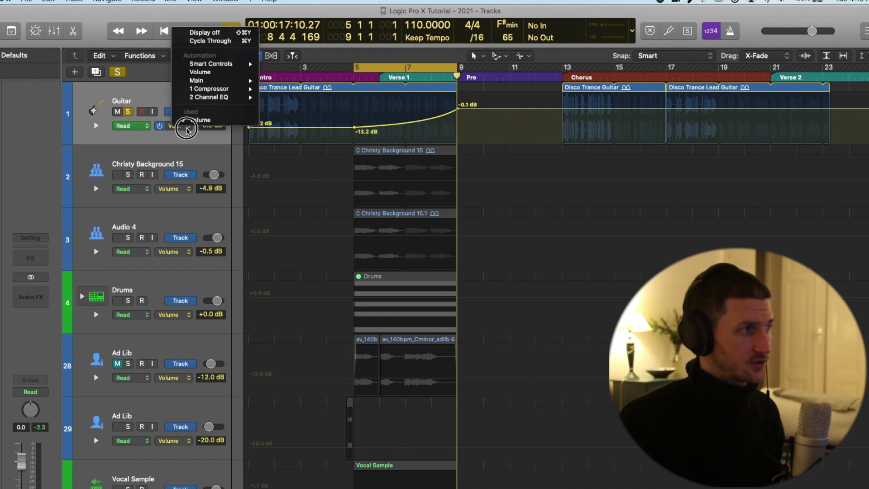
click(186, 130)
click(186, 130)
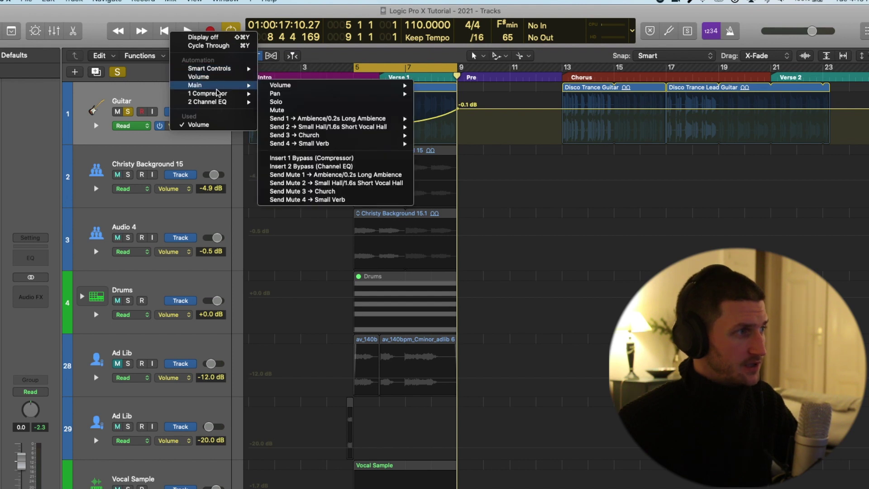
mouse_move(221, 72)
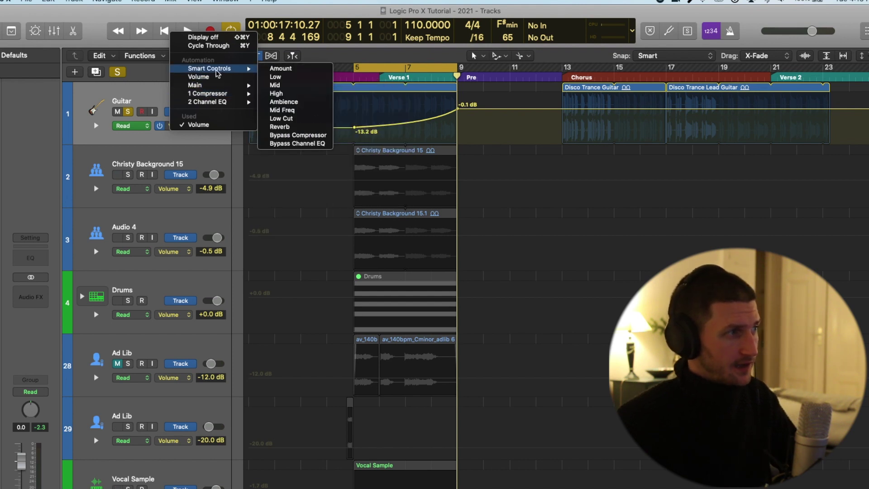
mouse_move(189, 89)
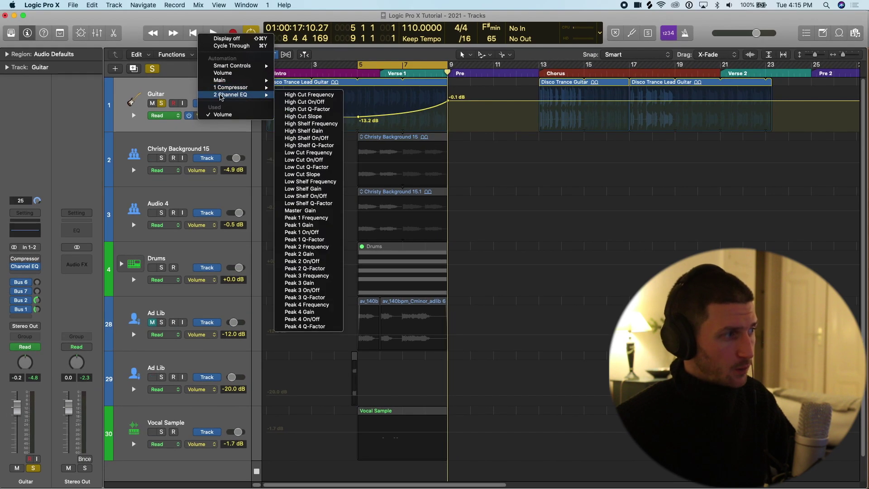
mouse_move(220, 90)
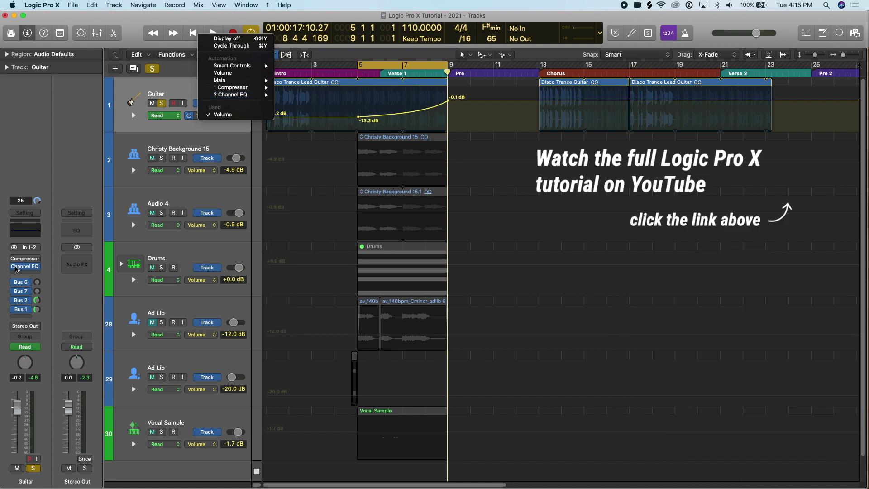
Step: Select Audio 4 and show its automation parameters in the 3 PShft submenu
click(202, 197)
click(204, 200)
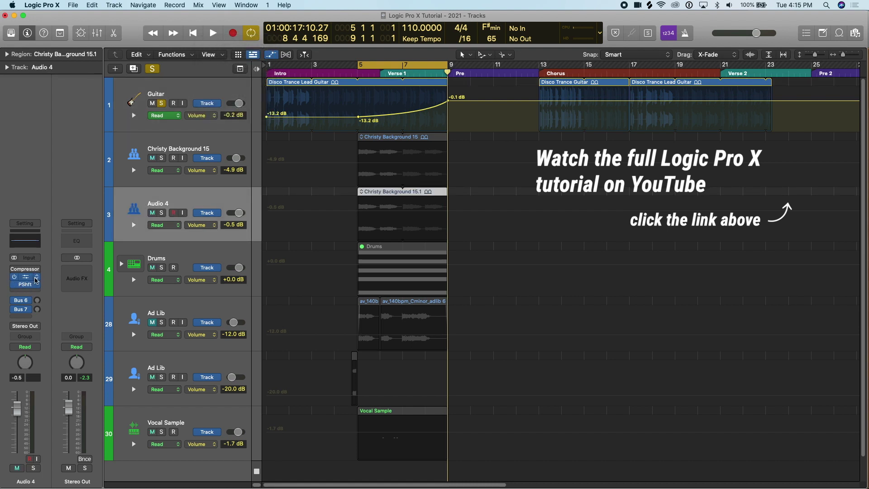
click(208, 226)
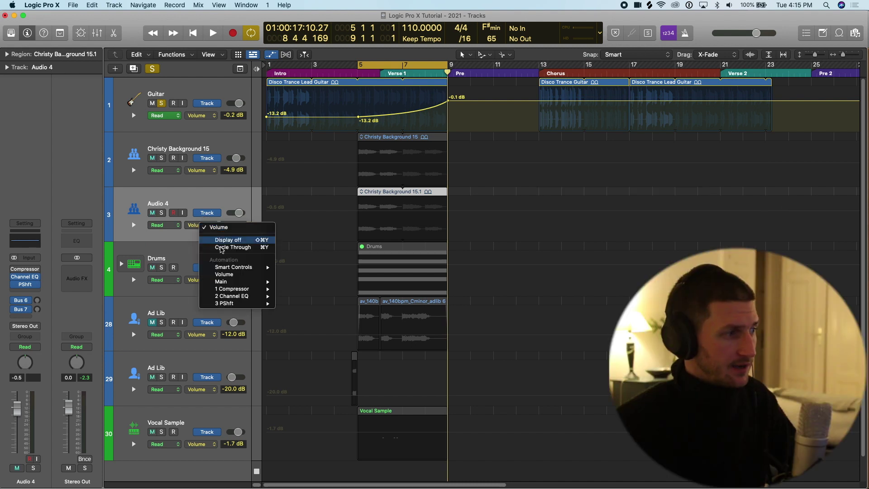
mouse_move(224, 295)
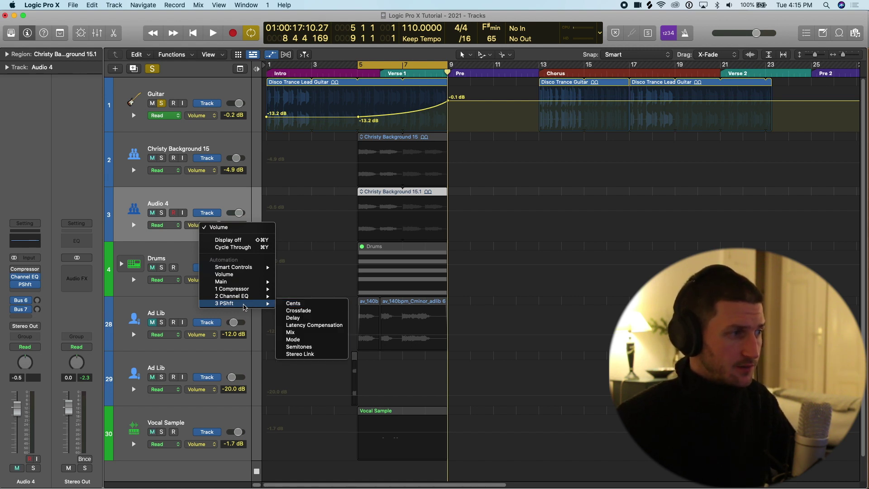
Step: Automate the Guitar's 2 Channel EQ High Cut Frequency and drop it to 2640 Hz
click(191, 200)
click(208, 95)
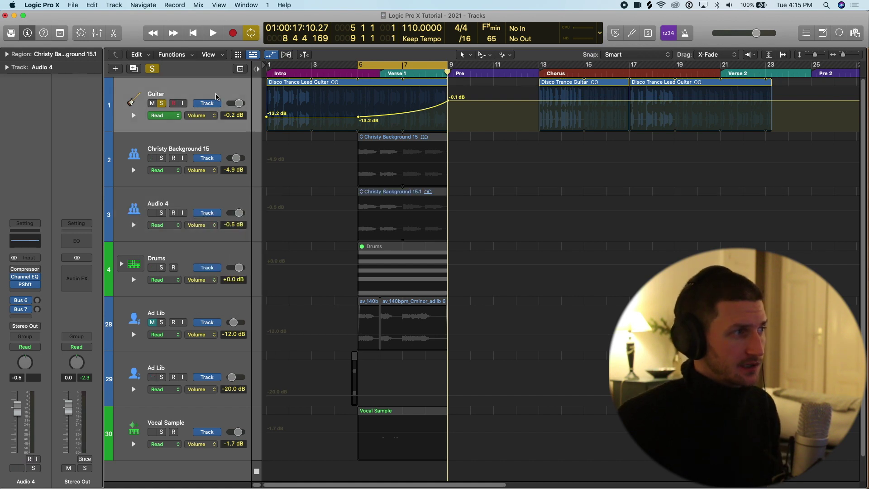
click(211, 116)
mouse_move(234, 93)
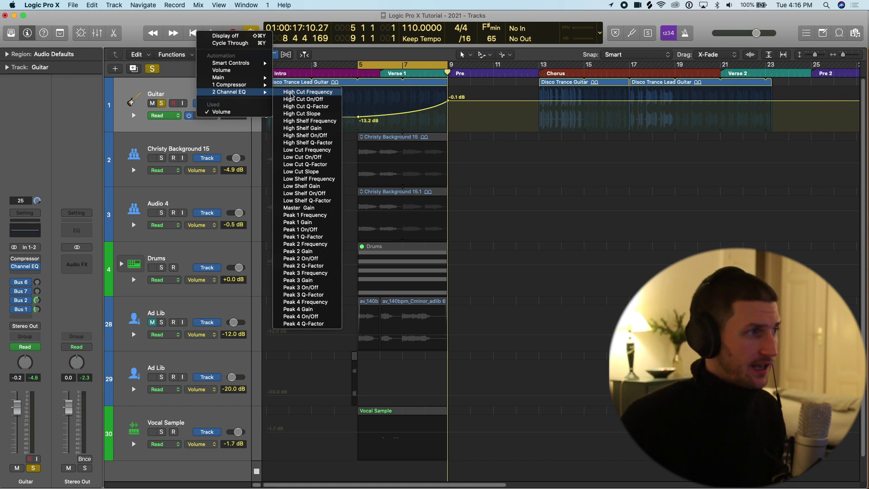
click(292, 93)
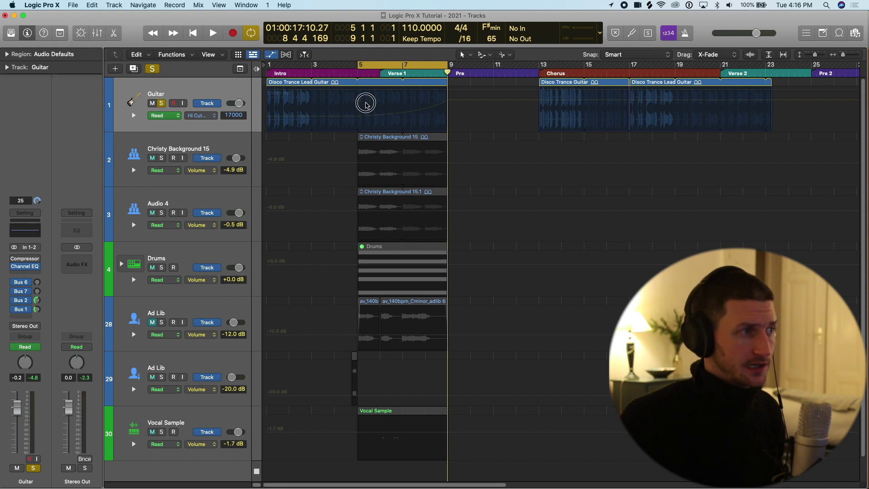
click(366, 103)
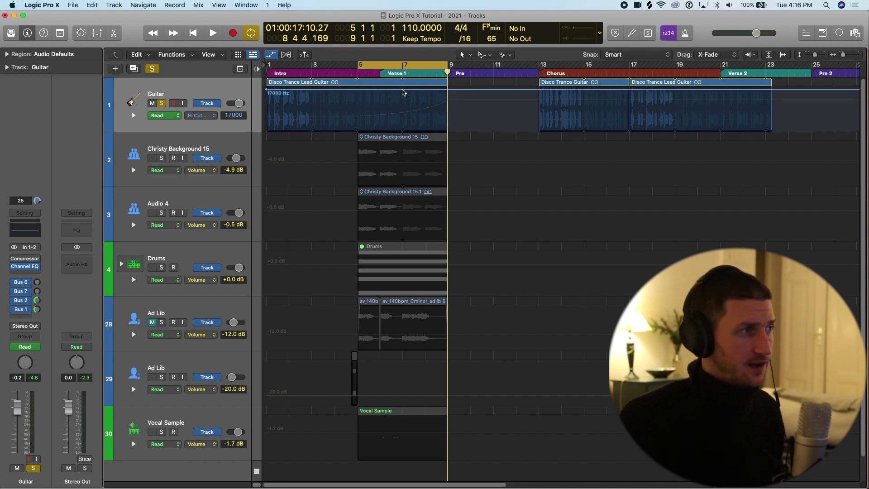
drag(402, 91, 405, 103)
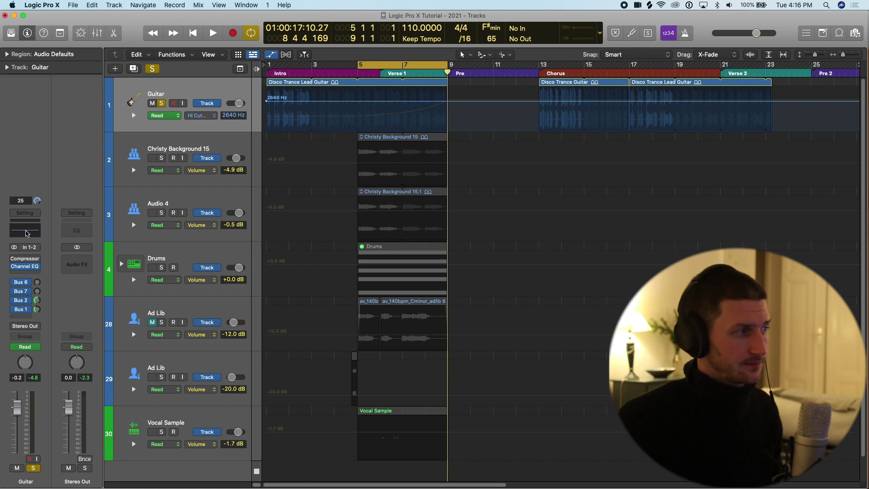
Step: Open the Guitar's Channel EQ, enable its high-cut band, and lower the automation to 181 Hz
click(26, 231)
drag(493, 130, 484, 189)
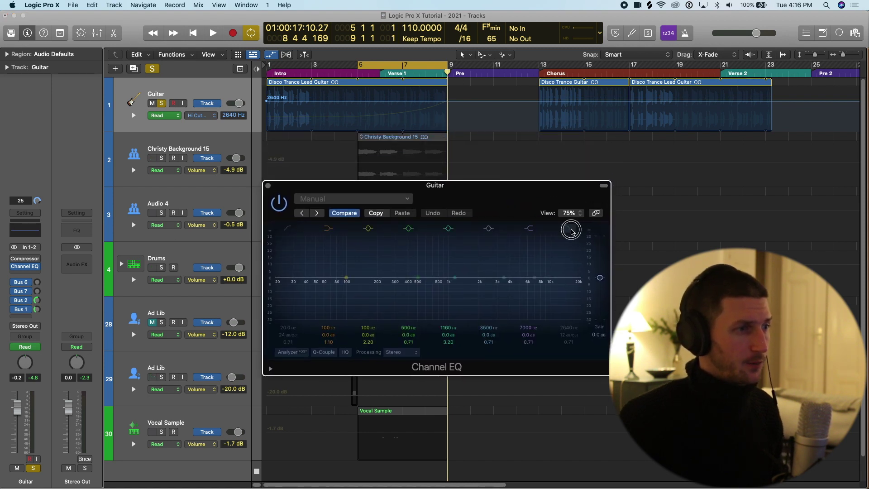
click(570, 229)
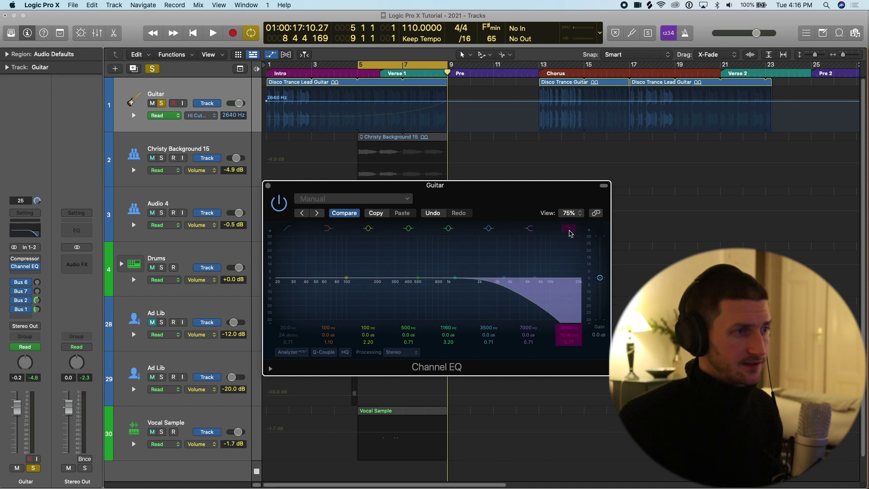
mouse_move(432, 102)
mouse_down()
mouse_move(432, 123)
mouse_move(436, 85)
mouse_move(437, 100)
mouse_up()
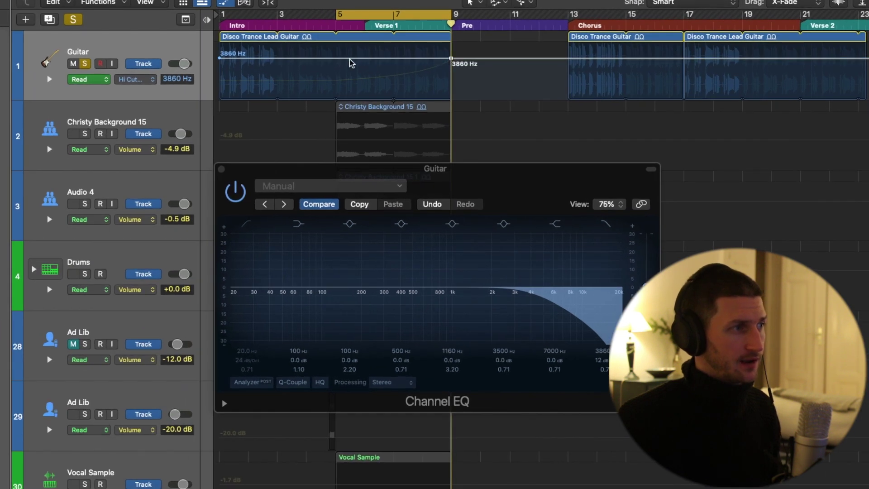
Step: Set the high-cut ramp's start to 525 Hz and shift that point toward bar 5
drag(330, 59, 331, 73)
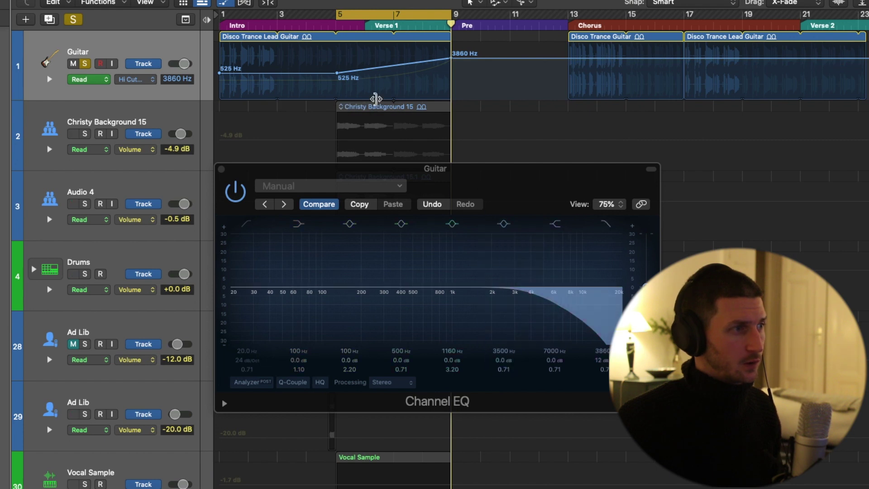
mouse_move(439, 58)
mouse_down()
mouse_move(430, 56)
mouse_move(449, 61)
mouse_up()
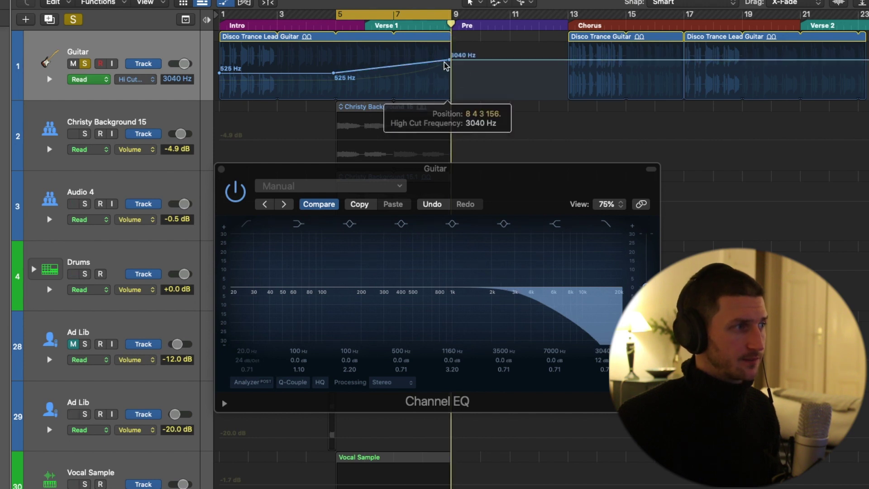
click(136, 79)
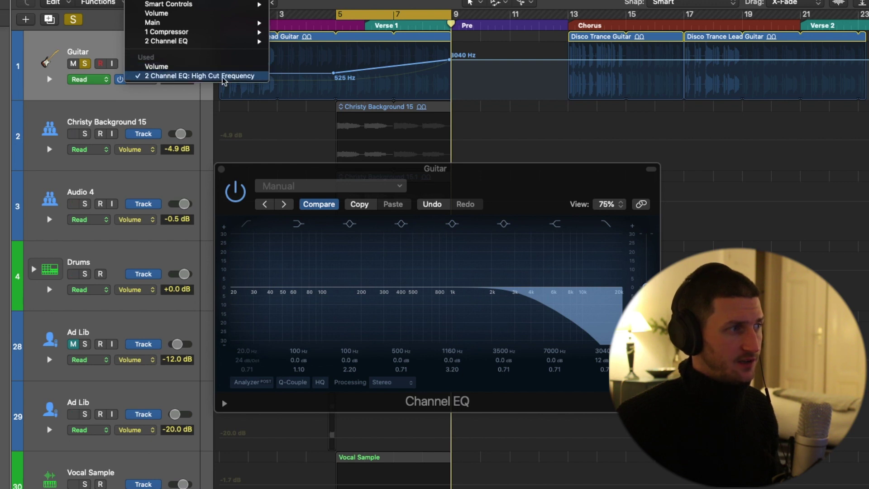
Step: Delete the Guitar's visible volume automation and redisplay Channel EQ: High Cut Frequency
click(162, 66)
right_click(166, 48)
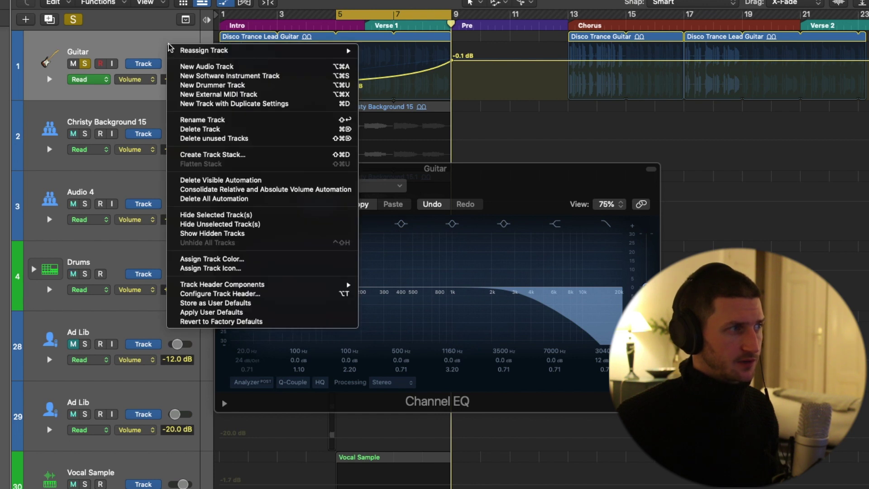
right_click(144, 43)
click(144, 43)
right_click(144, 43)
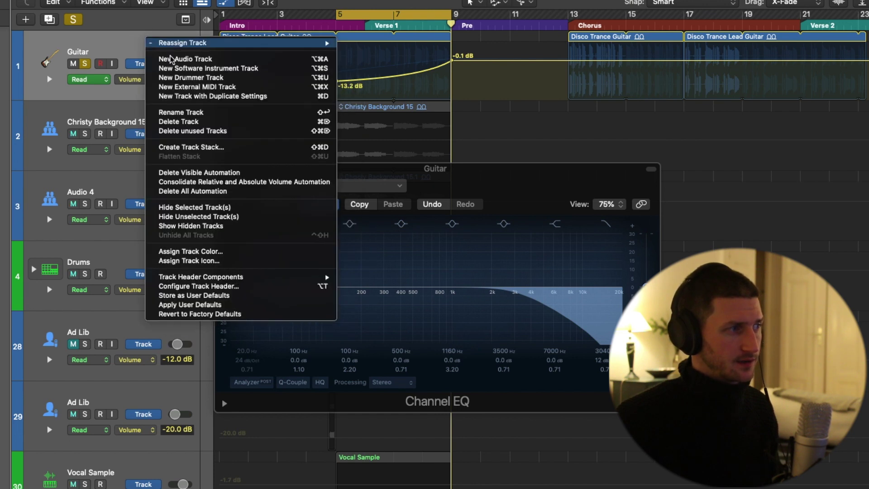
click(200, 176)
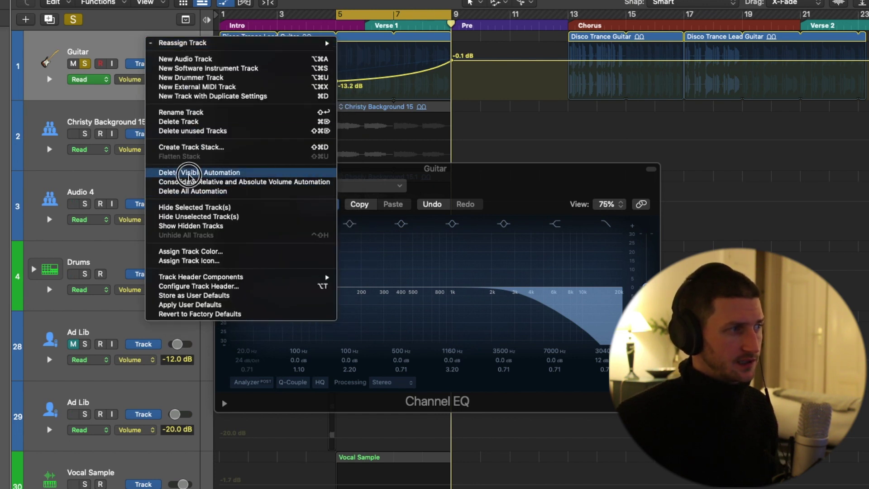
click(148, 80)
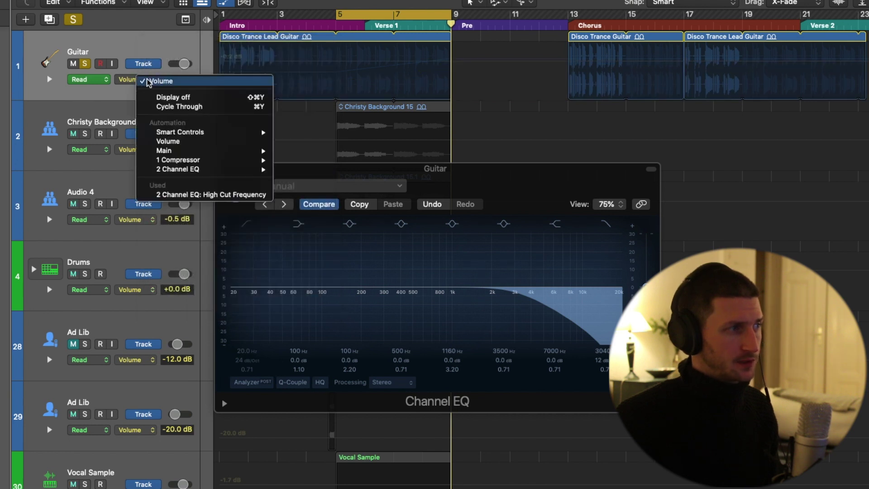
click(187, 194)
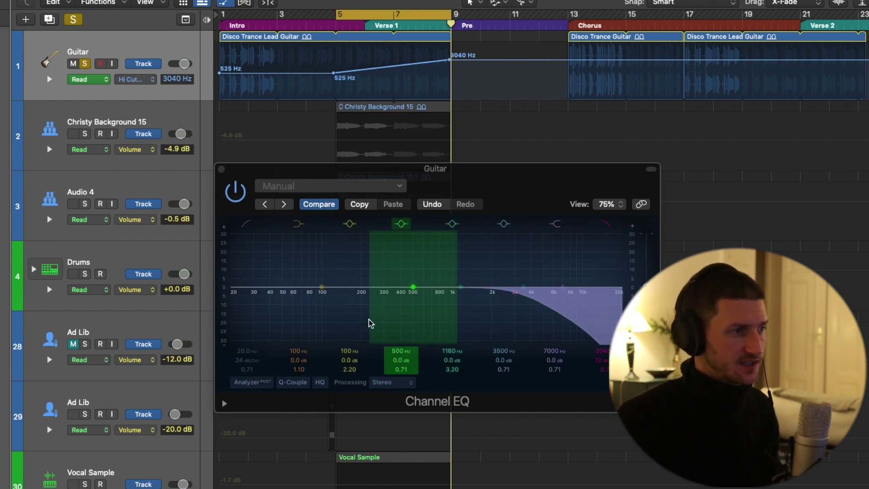
Step: Play from bar 5 with the Channel EQ analyzer on, scrubbing between bars 5 and 7
key(space)
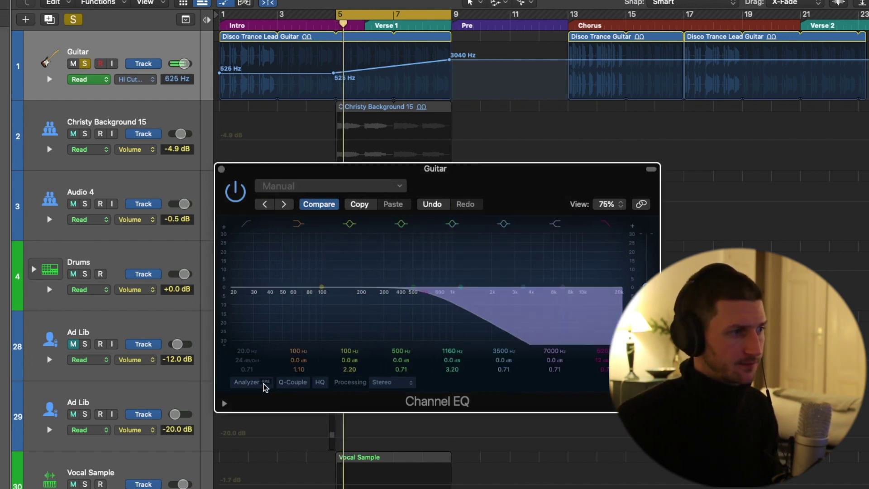
drag(510, 178, 500, 149)
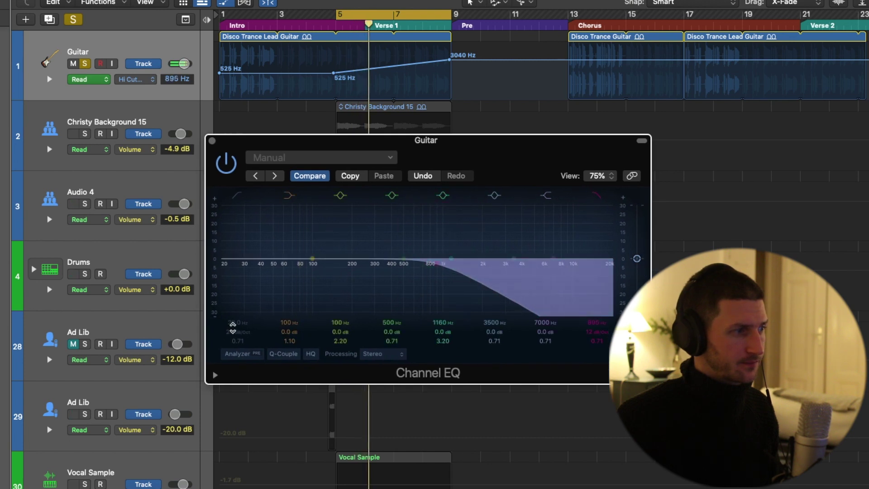
click(249, 353)
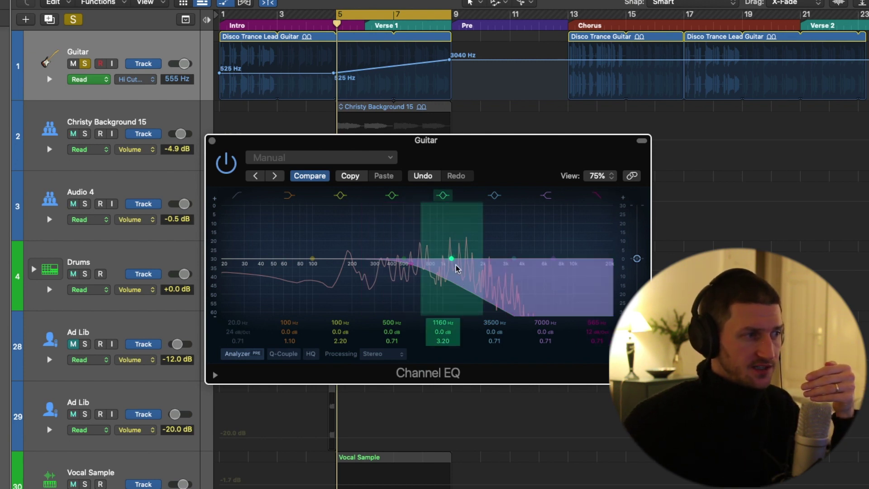
drag(339, 28, 393, 55)
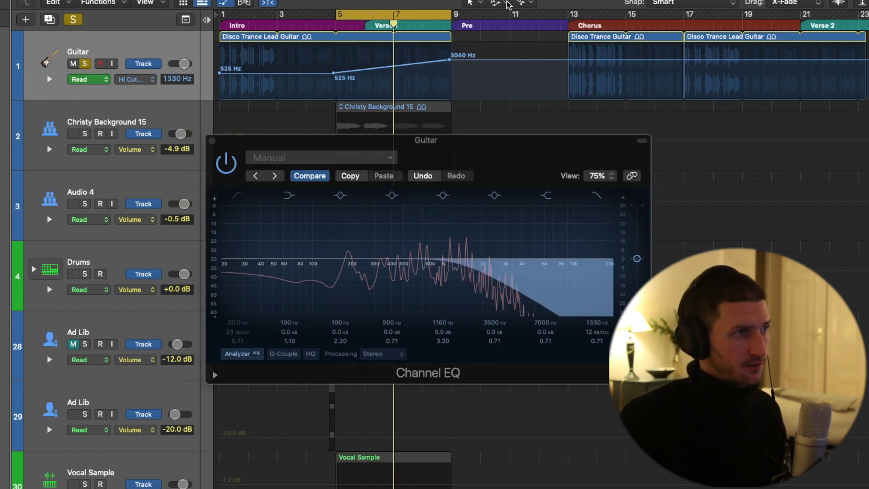
Step: Curve the 525 Hz to 3040 Hz ramp downward so it rises late, then return to bar 5
drag(394, 65, 395, 91)
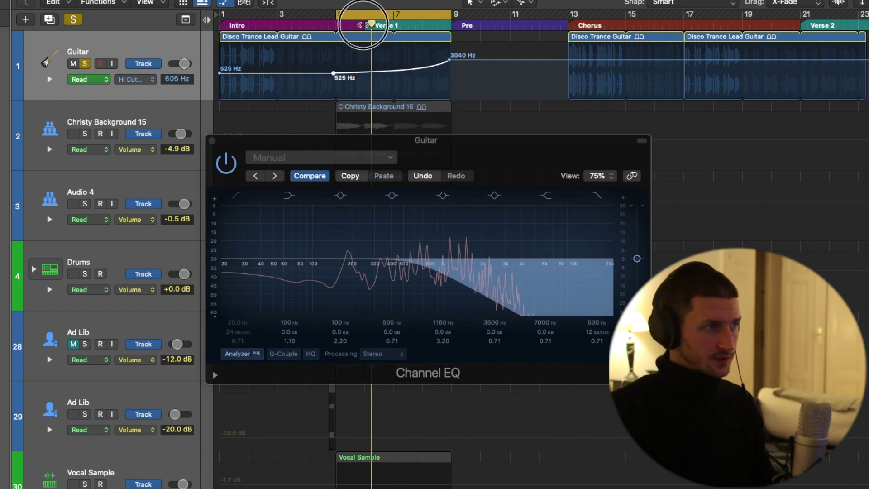
drag(365, 19, 444, 22)
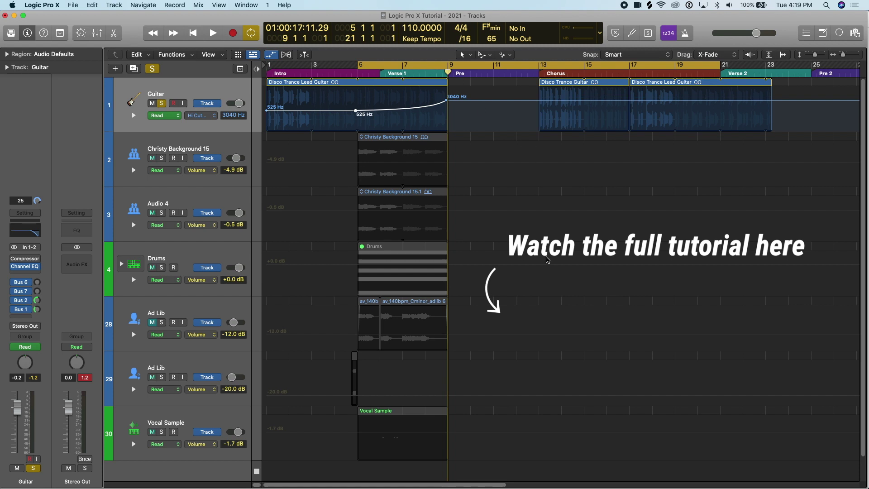
Step: Hide the automation lanes with A and reduce every track's height with Command+Up Arrow
key(a)
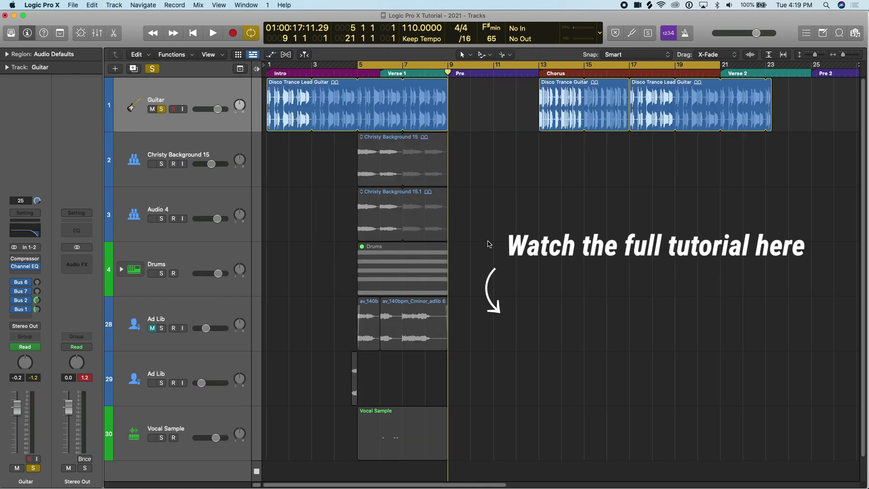
key(super+Up)
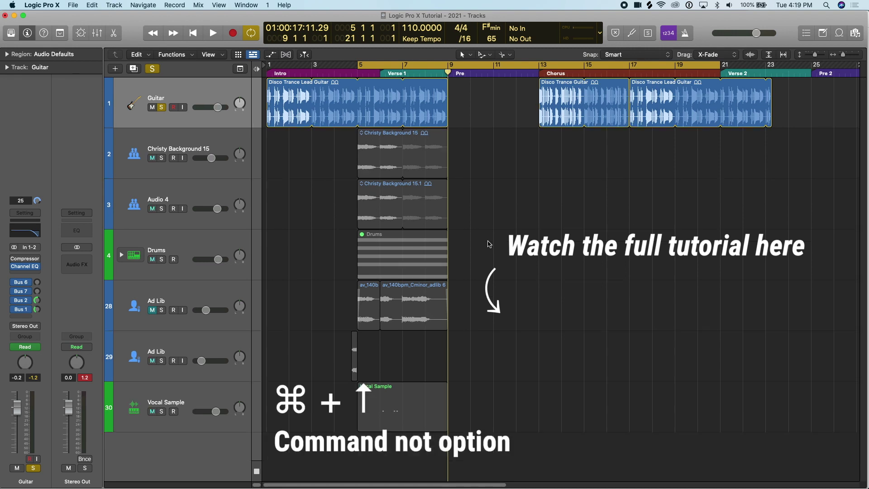